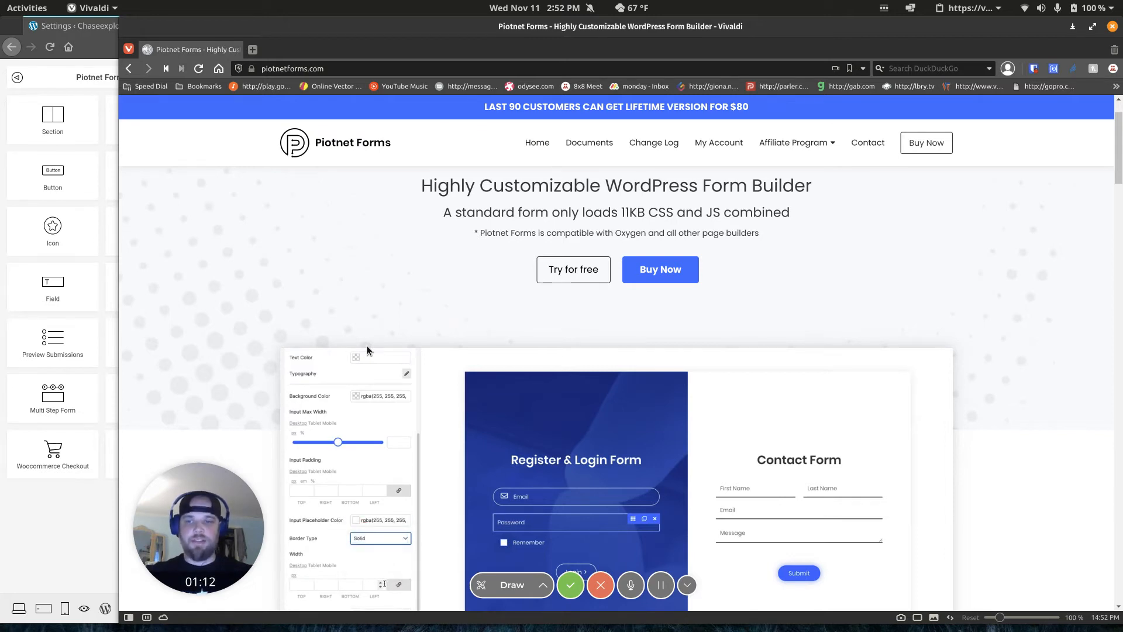
Switch to the form editor in Firefox, add a section to the empty form, then duplicate it and delete the copy
click(92, 546)
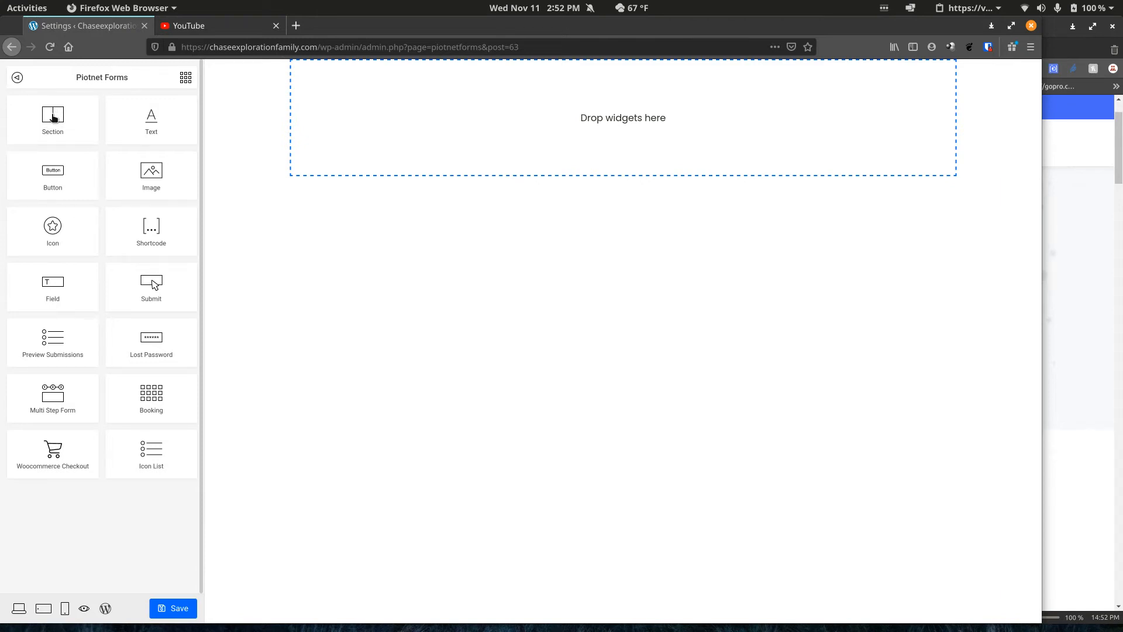
drag(53, 117, 466, 124)
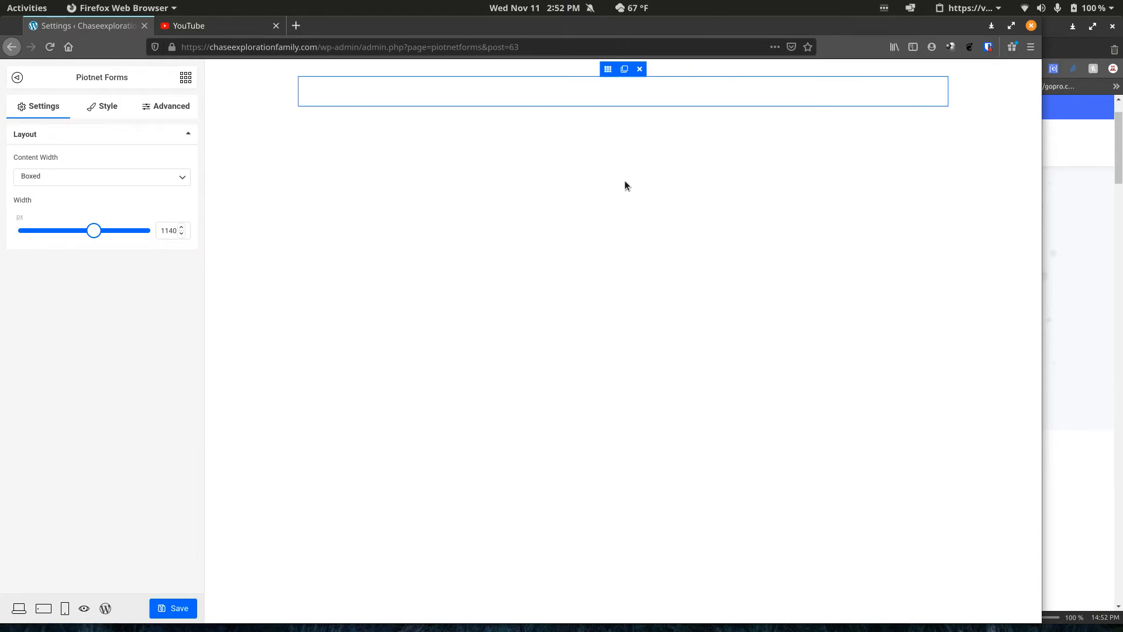
click(623, 70)
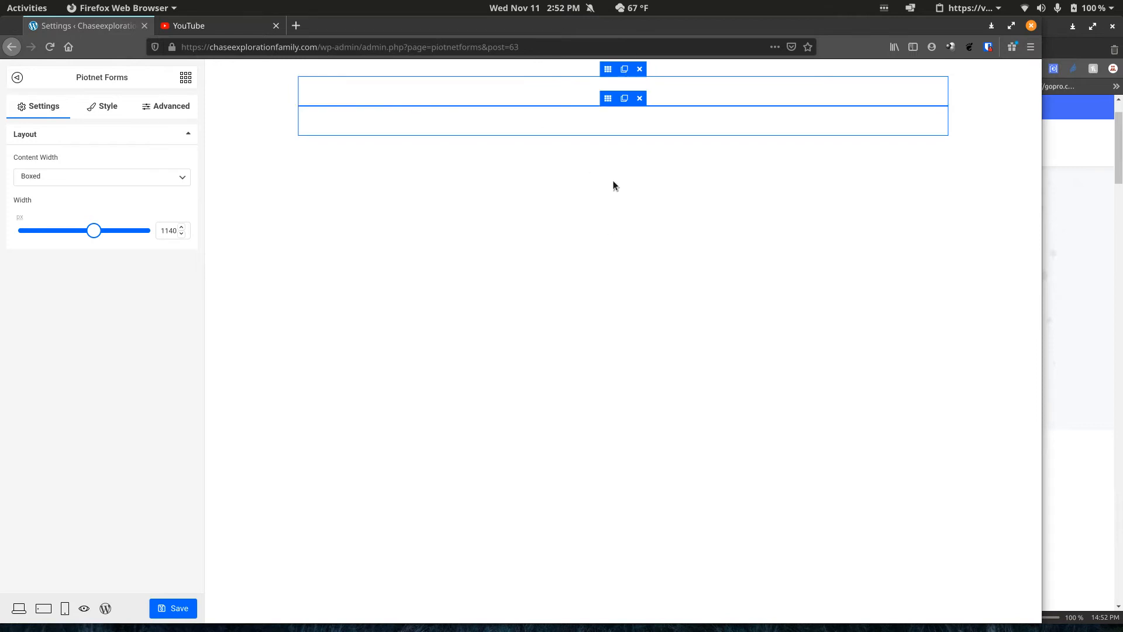
click(640, 98)
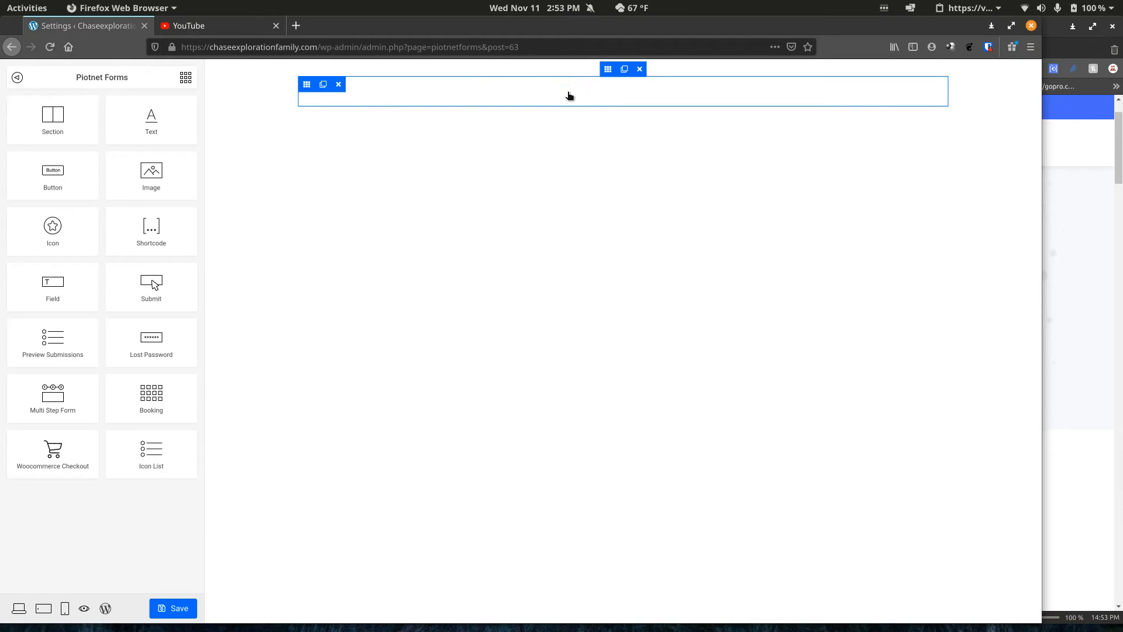
Duplicate the section's column twice to make three columns and open the middle column's settings
click(323, 86)
click(664, 86)
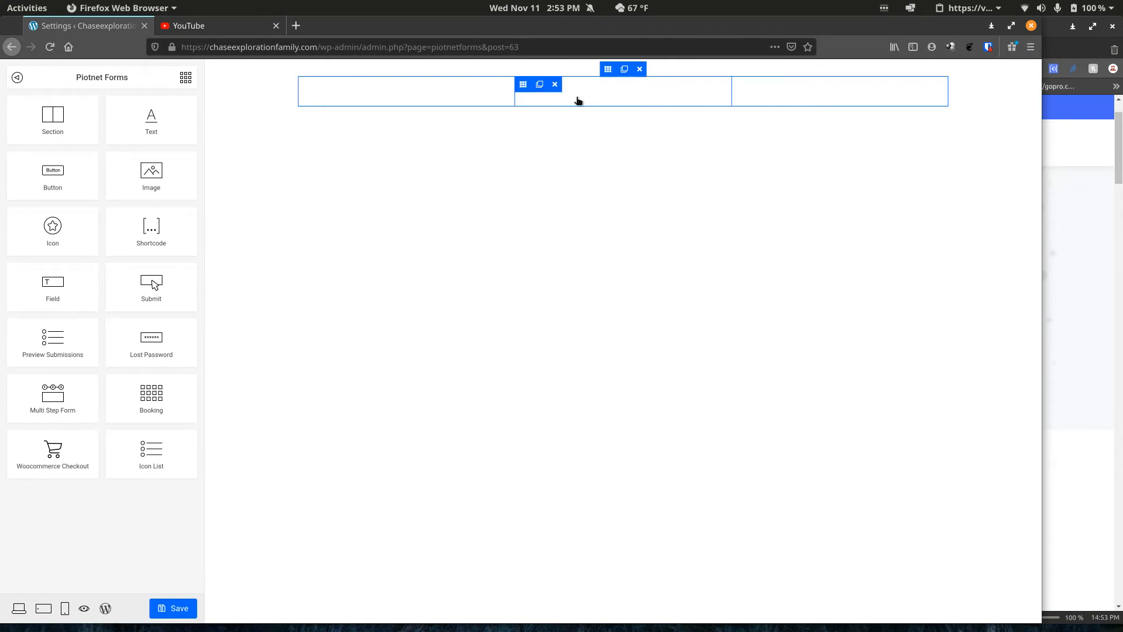
click(523, 85)
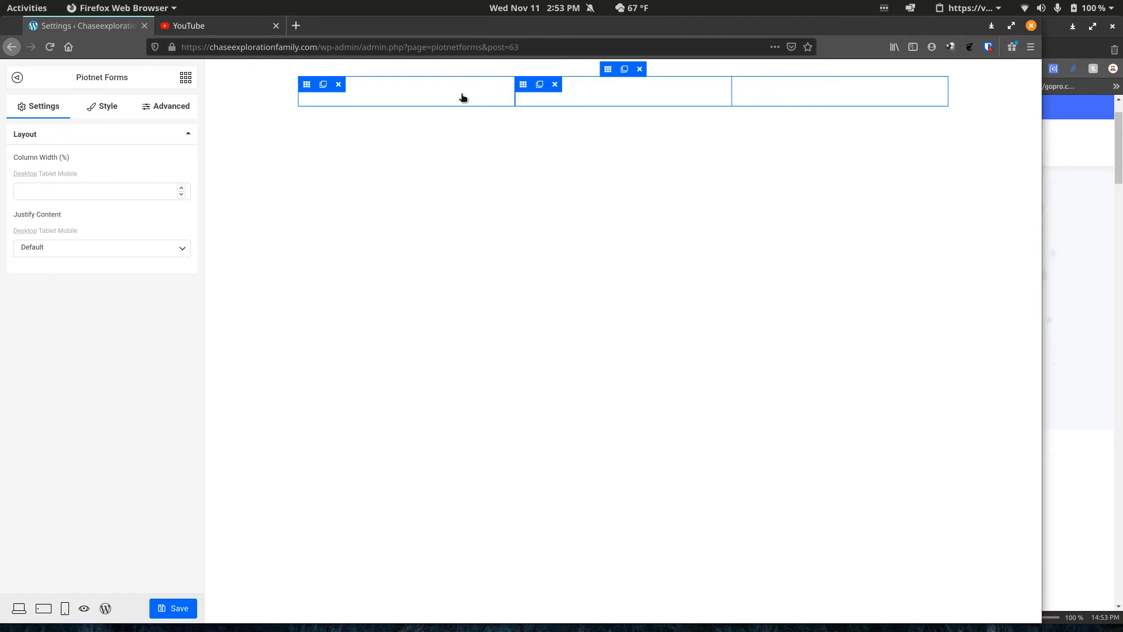
Place a Field widget in the first column and set its form ID to formid1
click(186, 77)
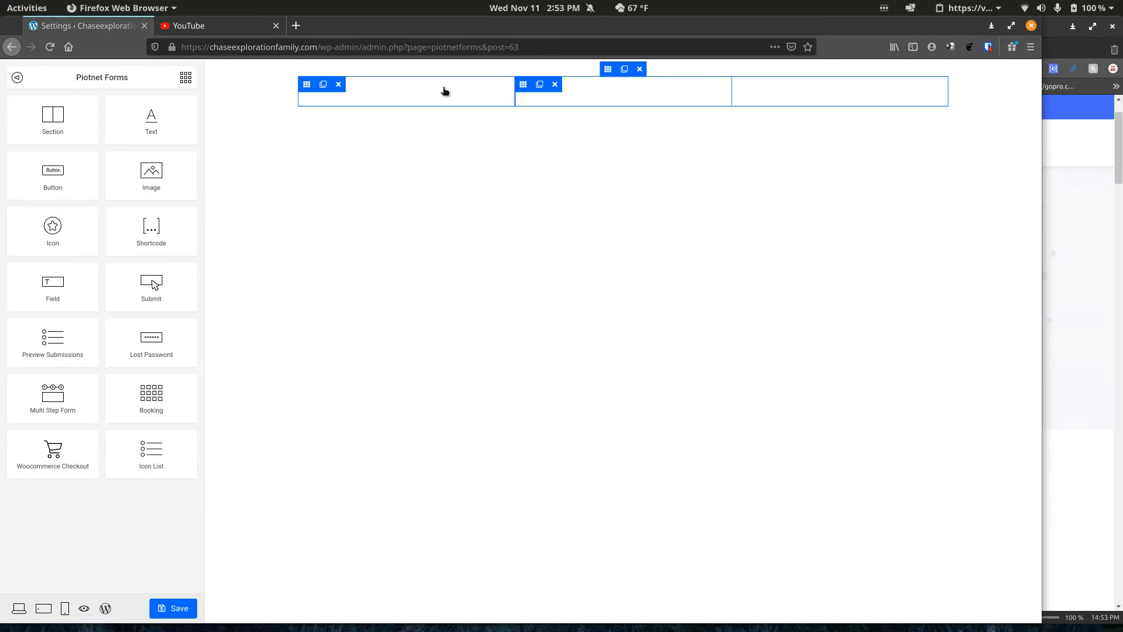
drag(59, 290, 424, 95)
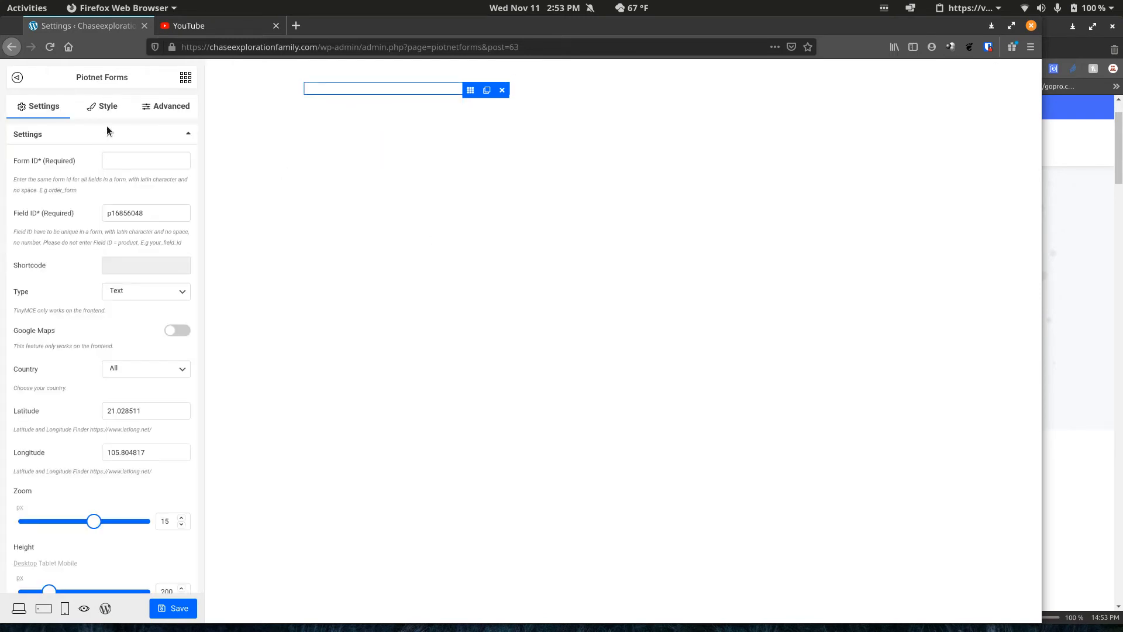
click(132, 156)
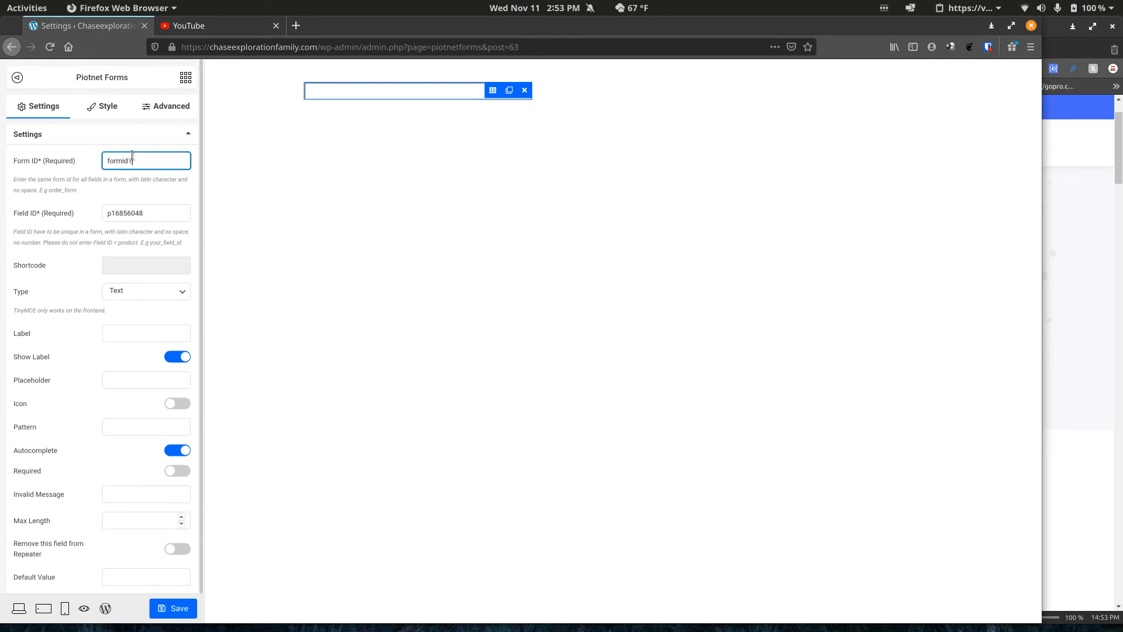
Set the field's input padding to 10 px on all four sides
click(107, 109)
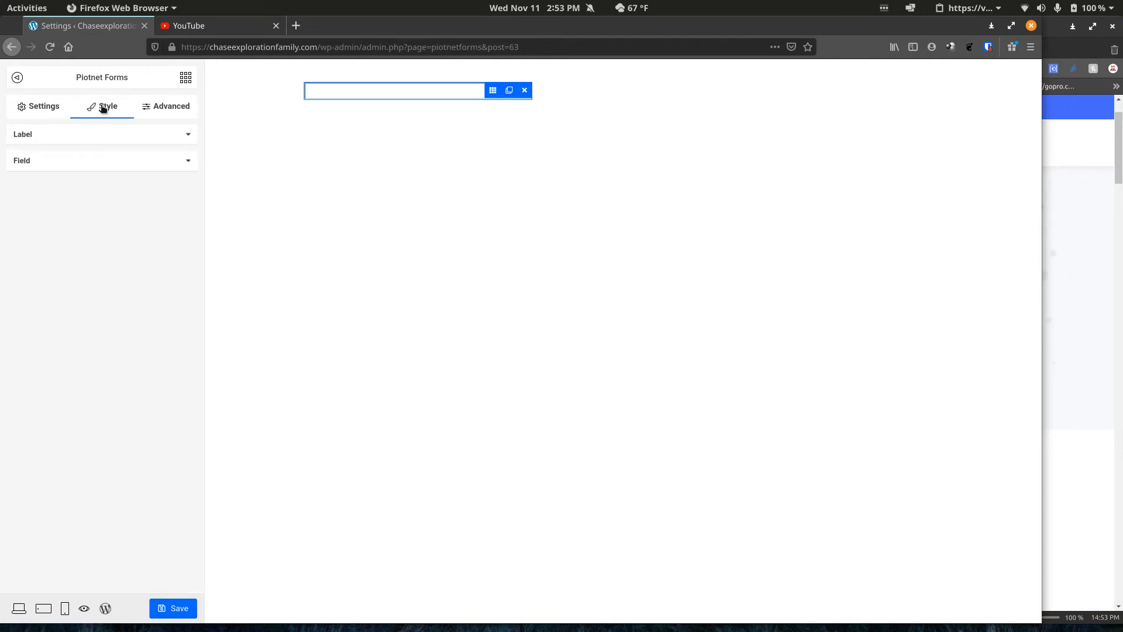
click(125, 165)
scroll(82, 243, down, 2)
click(26, 392)
text(10)
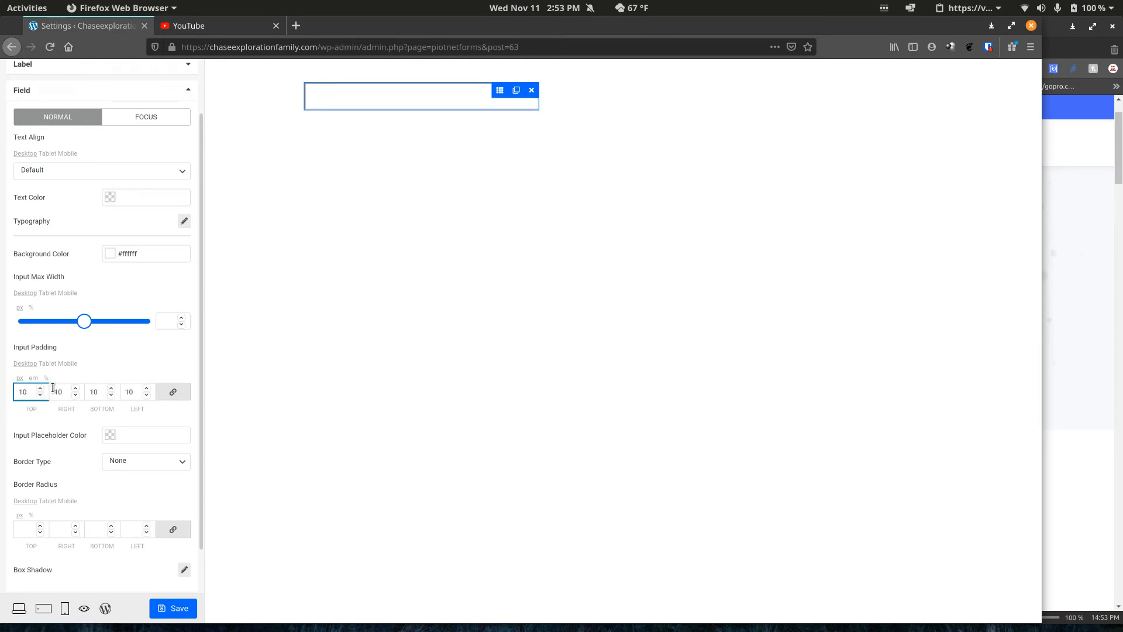
Give the field a solid border 2 px wide on all sides in the colour #eee
scroll(159, 351, down, 3)
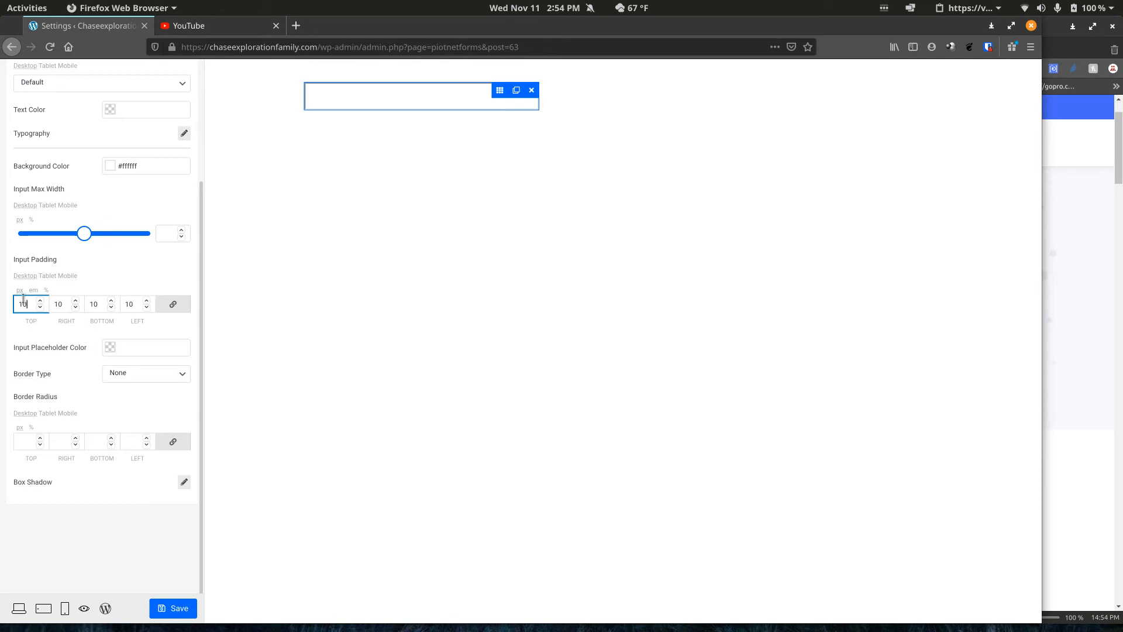
scroll(81, 316, up, 1)
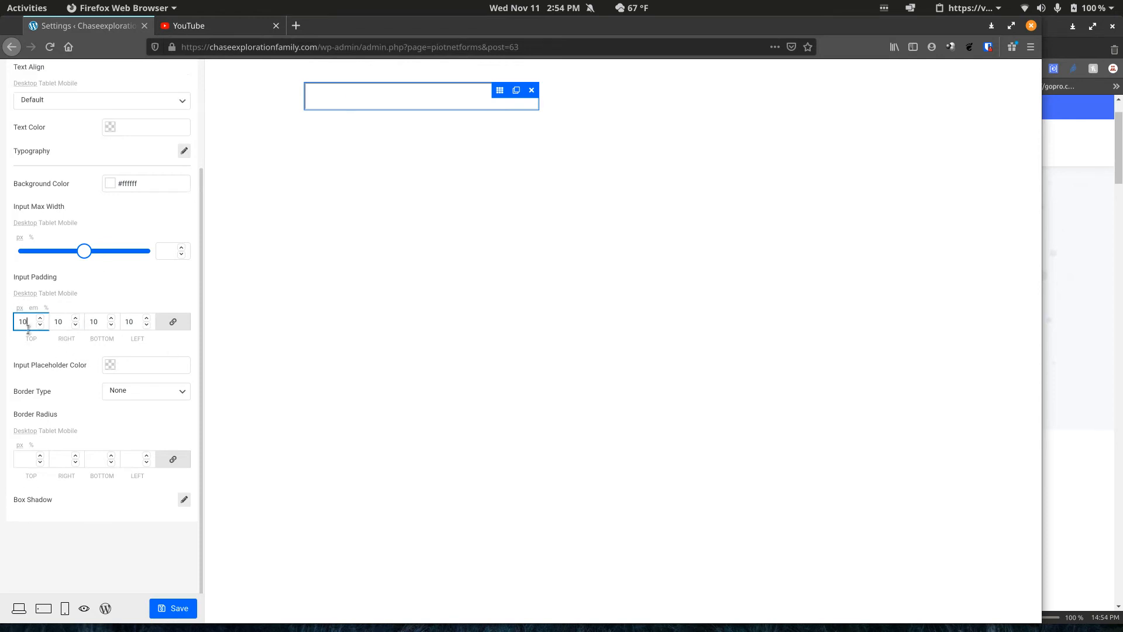
scroll(107, 285, down, 1)
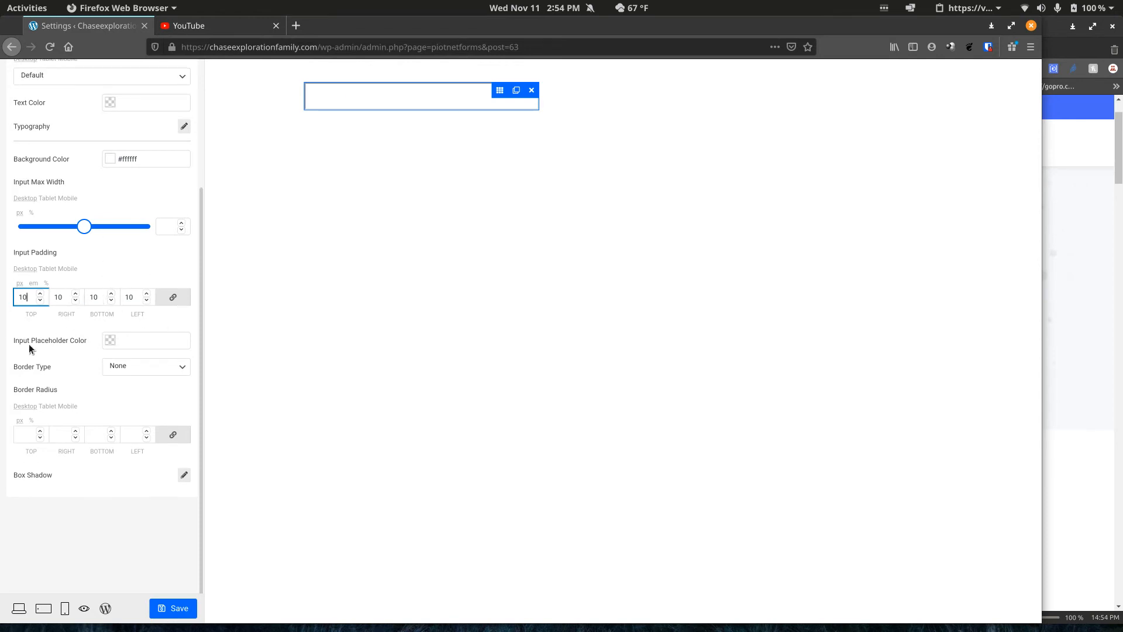
click(132, 368)
click(128, 398)
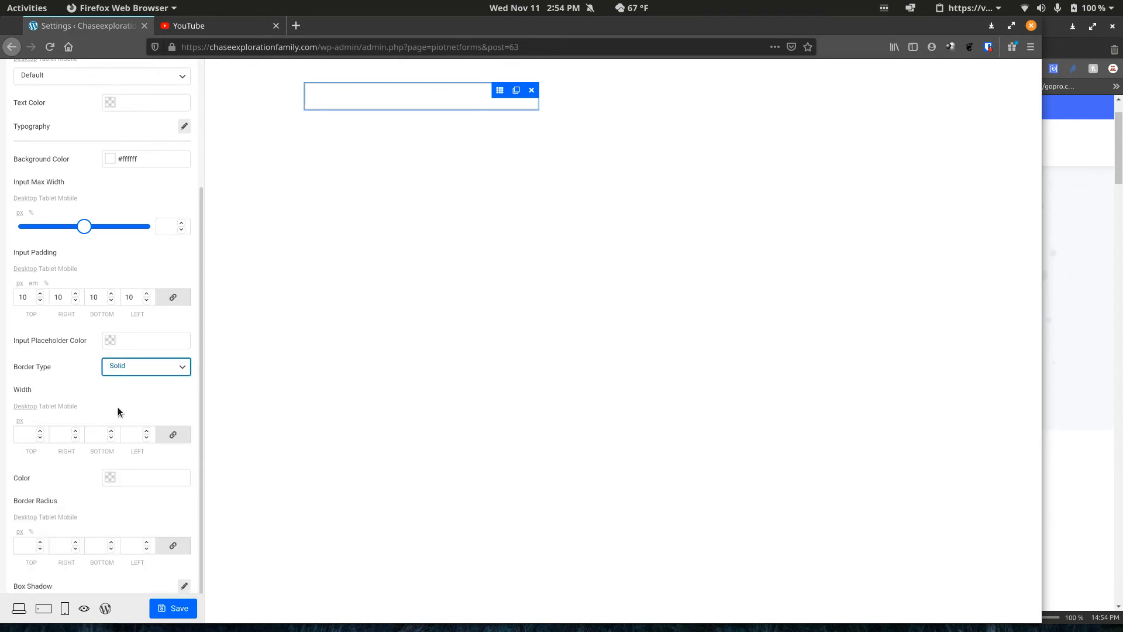
click(23, 434)
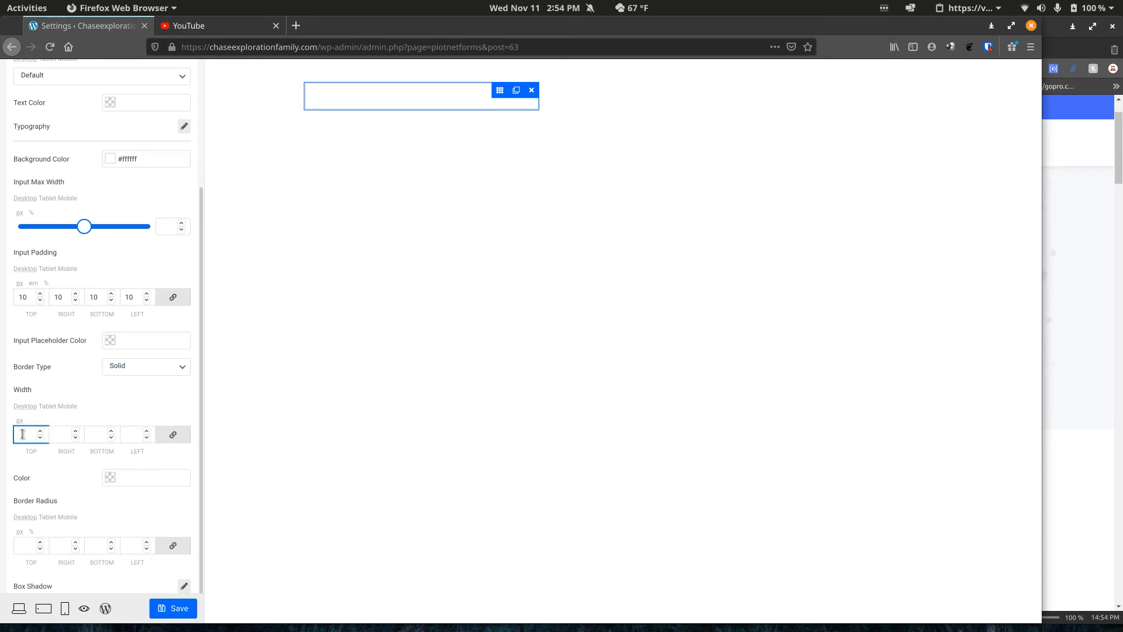
click(128, 477)
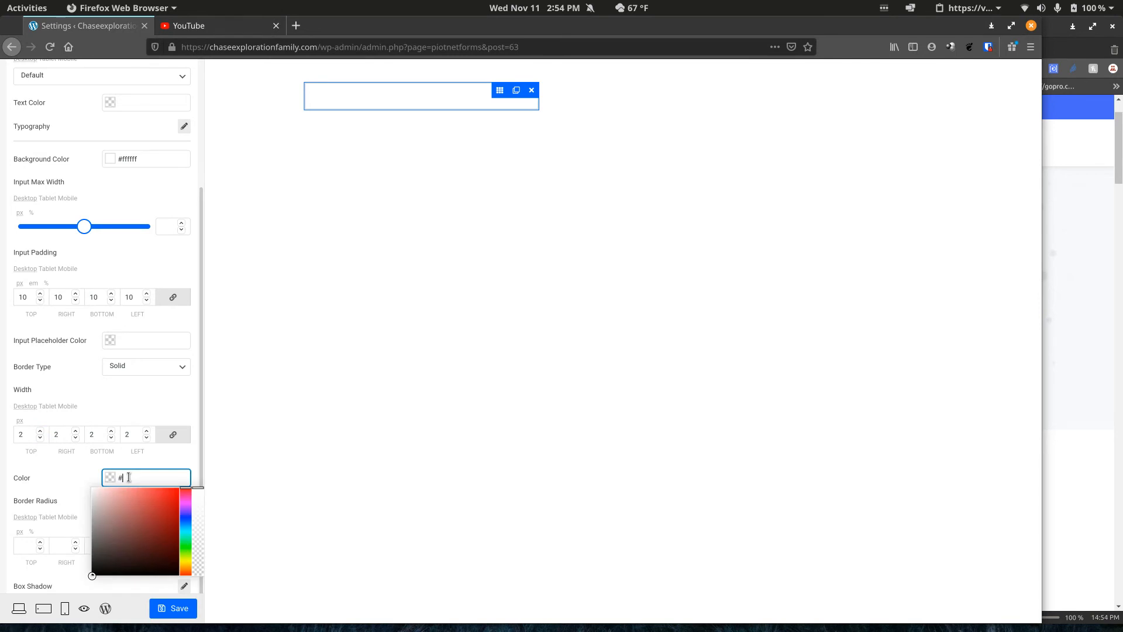
text(eee)
click(178, 461)
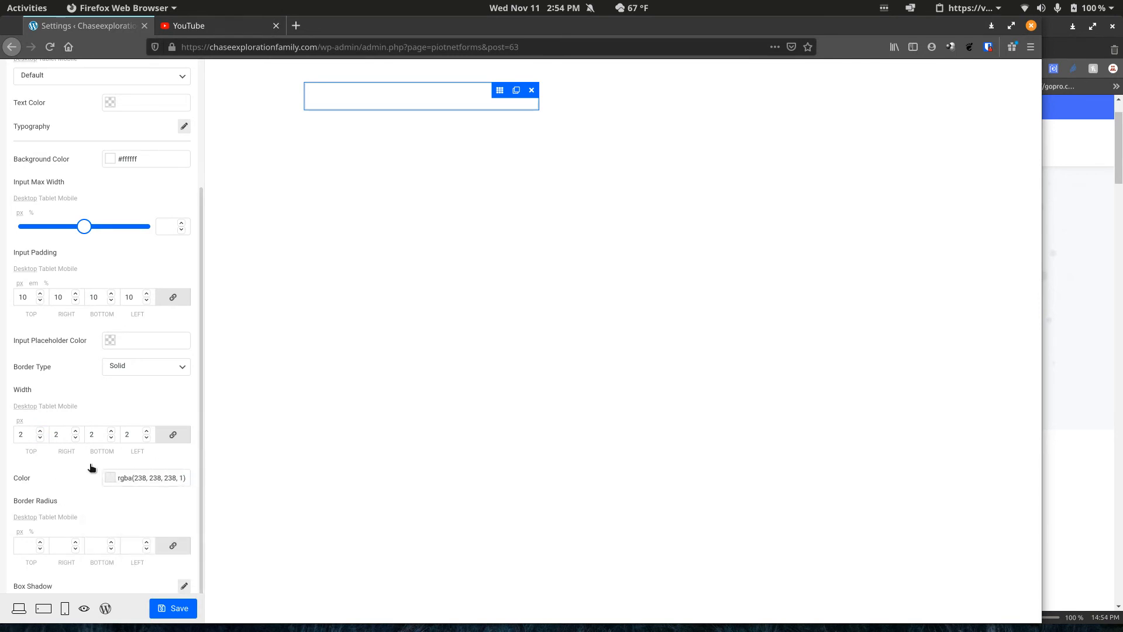
Set the field's border radius to 4 px on all corners
scroll(92, 466, down, 1)
click(24, 511)
text(4)
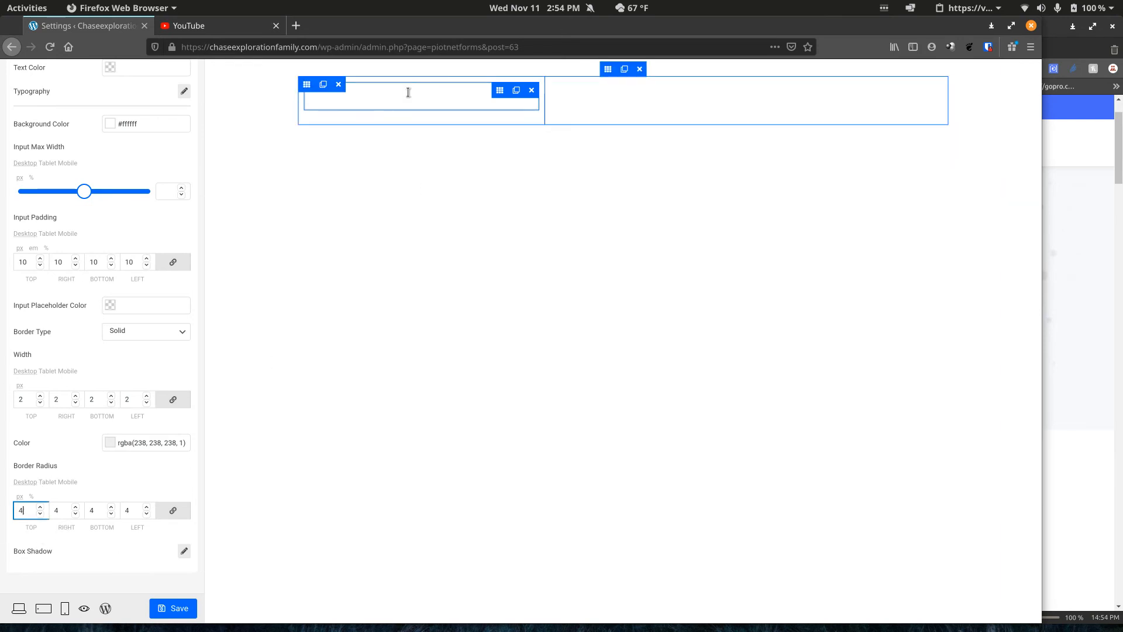
Set the field's placeholder to "First Name"
scroll(96, 164, up, 3)
scroll(51, 100, up, 2)
click(44, 82)
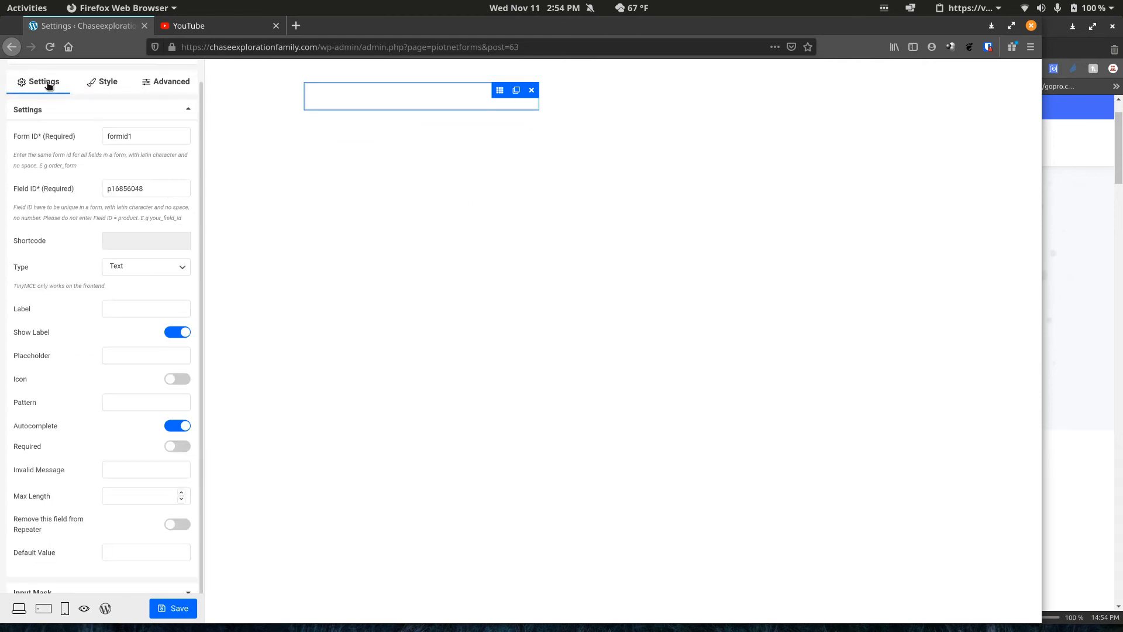
click(144, 355)
text(Firm)
text(t Name)
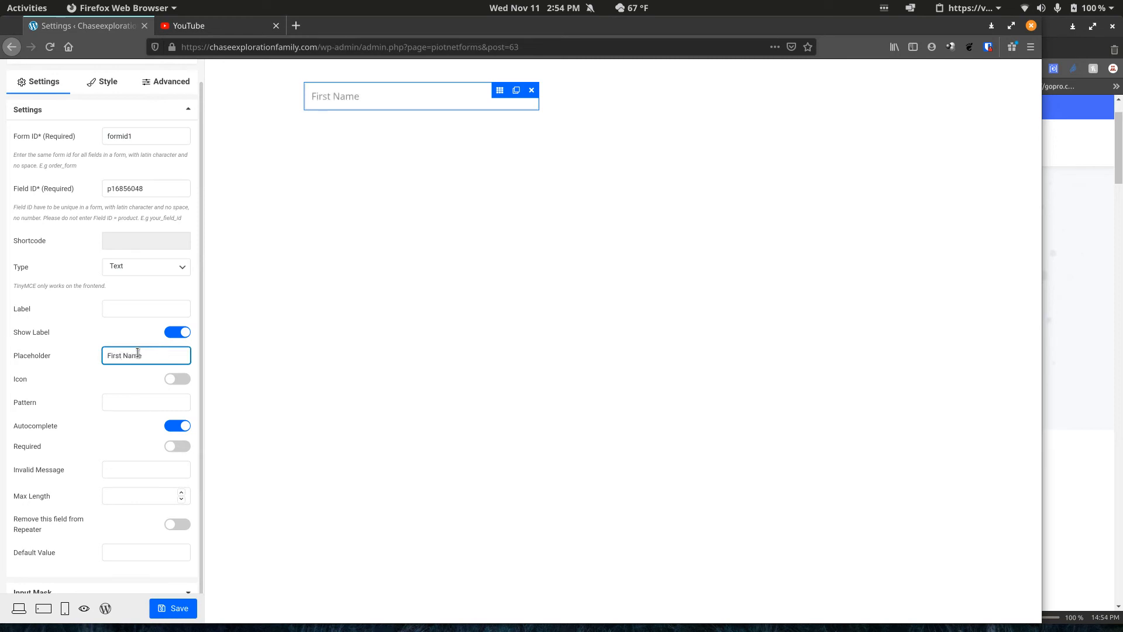
Duplicate the First Name field and move the copy into the middle column
click(516, 92)
drag(499, 126, 647, 116)
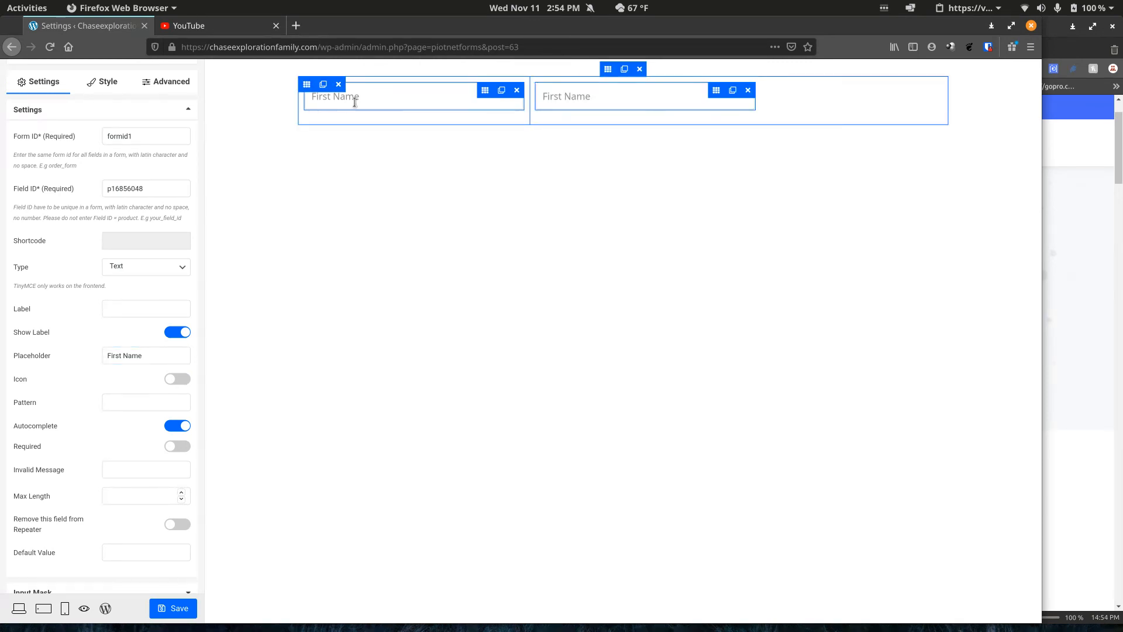
Set the copied field's placeholder to "Your Email" and its type to Email
click(556, 98)
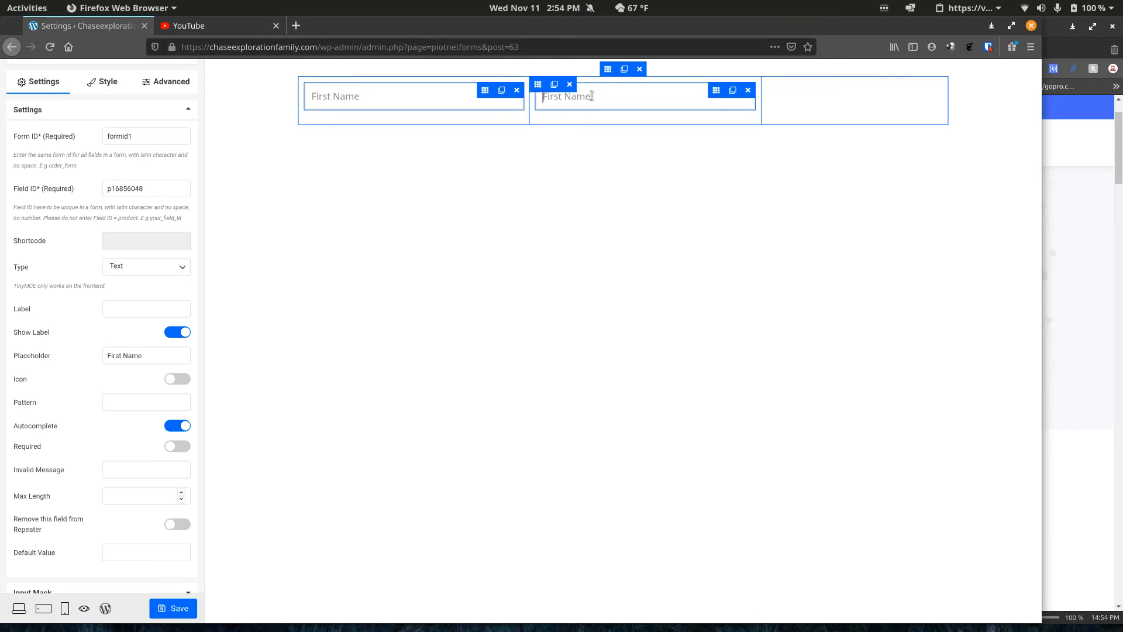
triple_click(146, 355)
text(Your Emali)
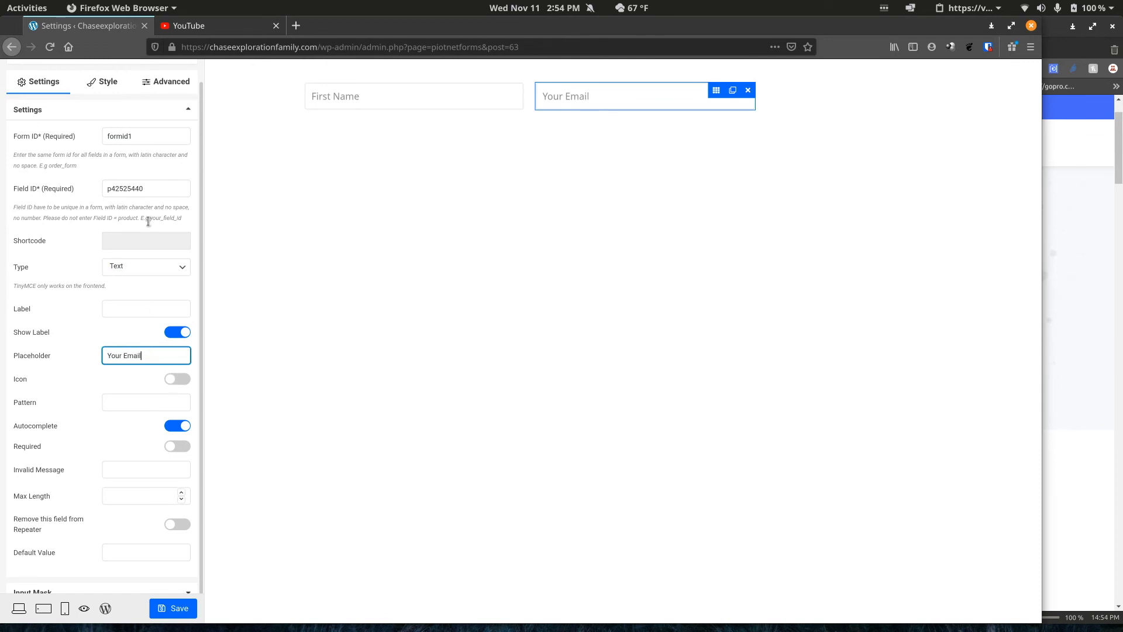
click(159, 267)
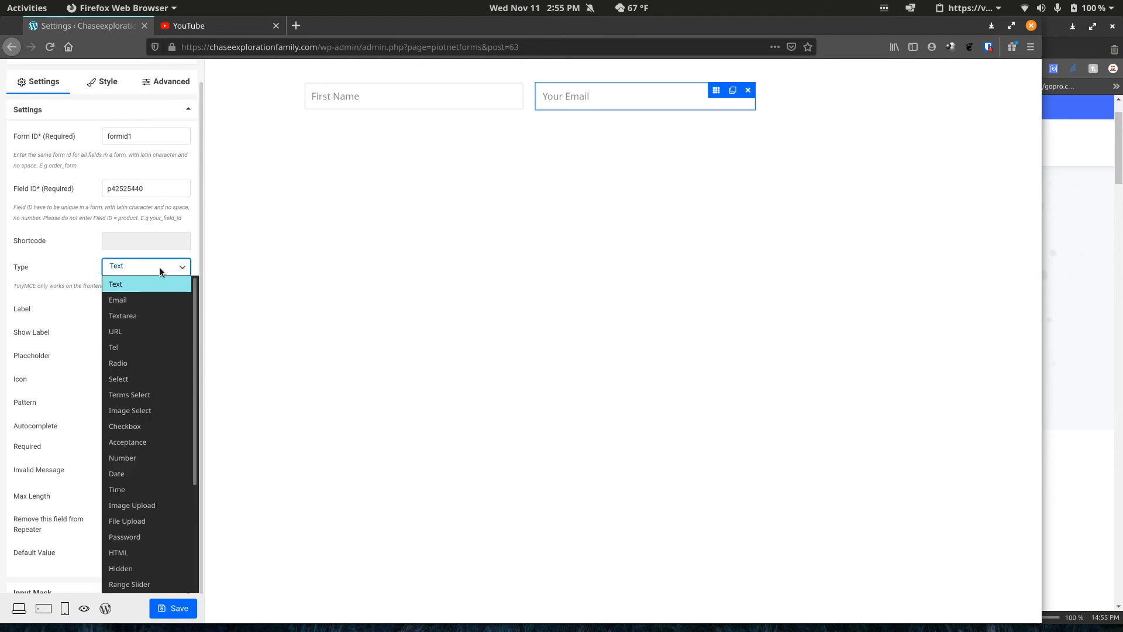
click(155, 304)
Place a Submit widget in the third column beside the email field
click(448, 99)
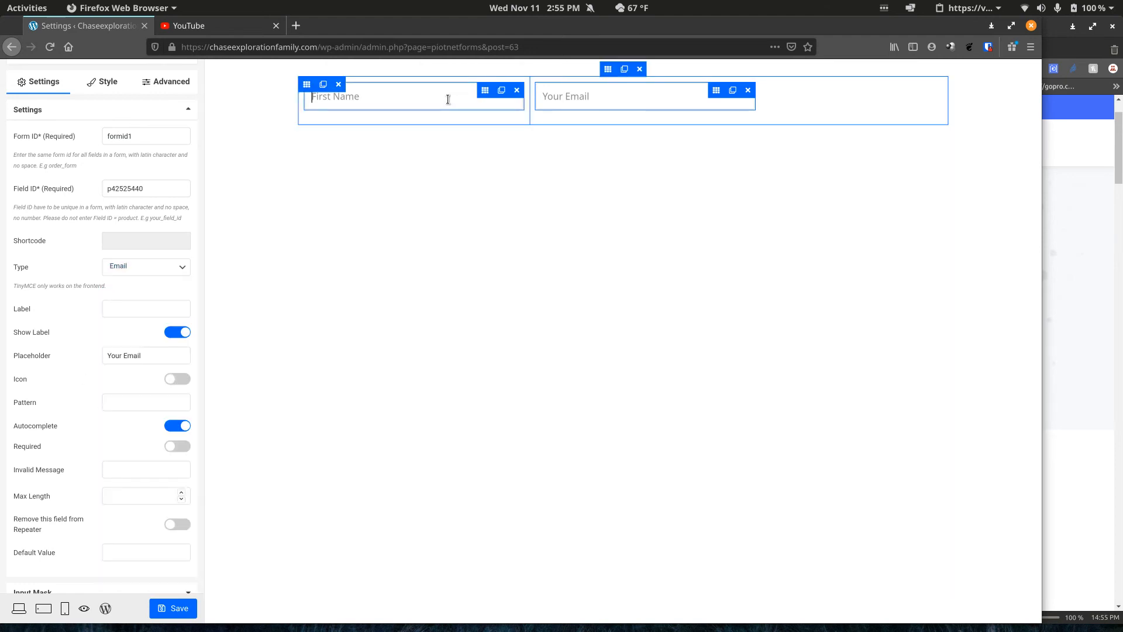
scroll(79, 122, up, 1)
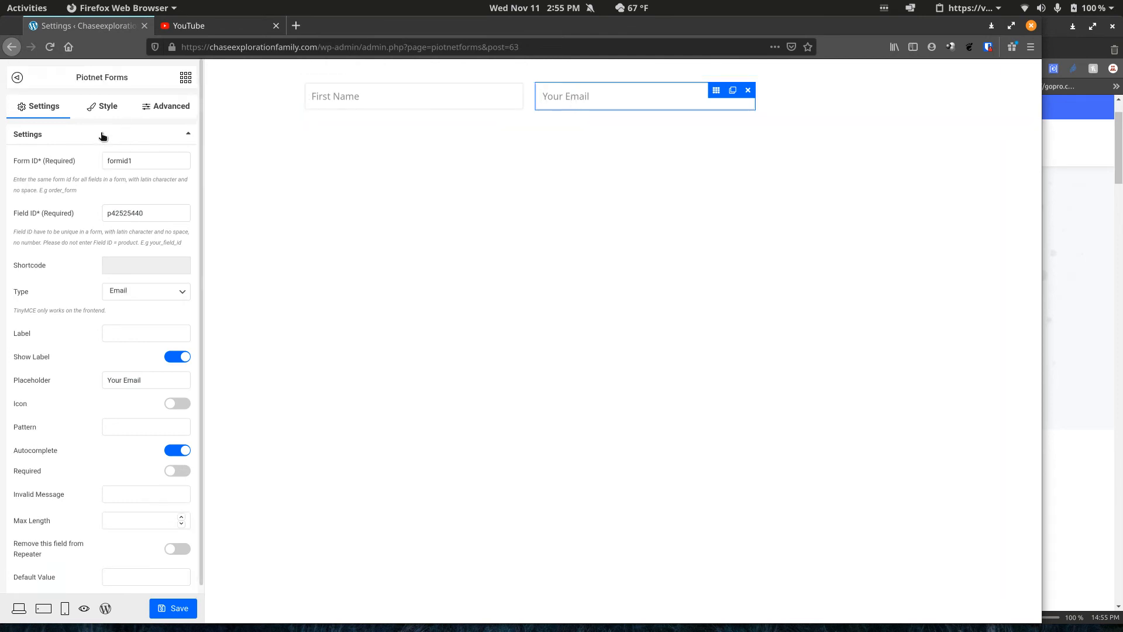
click(185, 79)
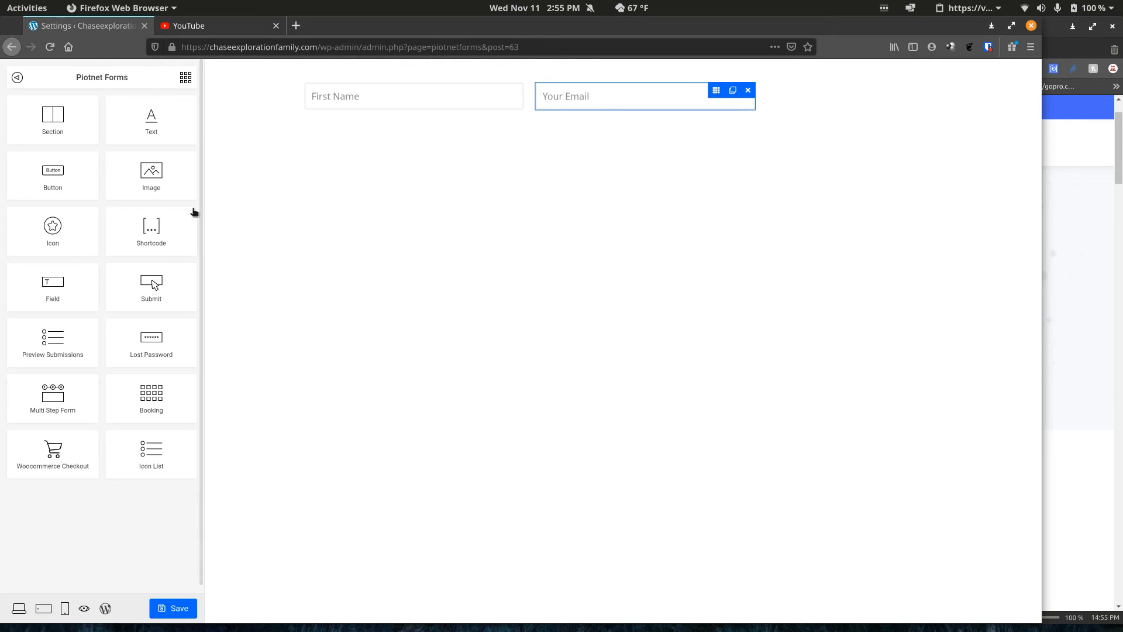
drag(152, 286, 806, 104)
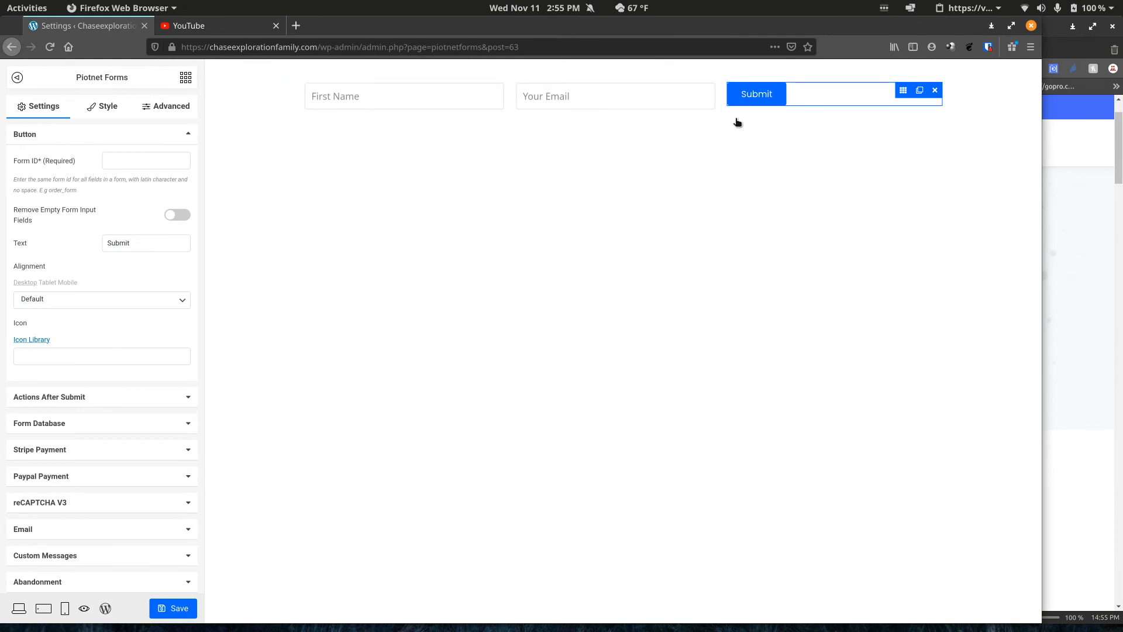
Copy the form ID formid1 from the email field and paste it as the submit button's form ID
click(172, 160)
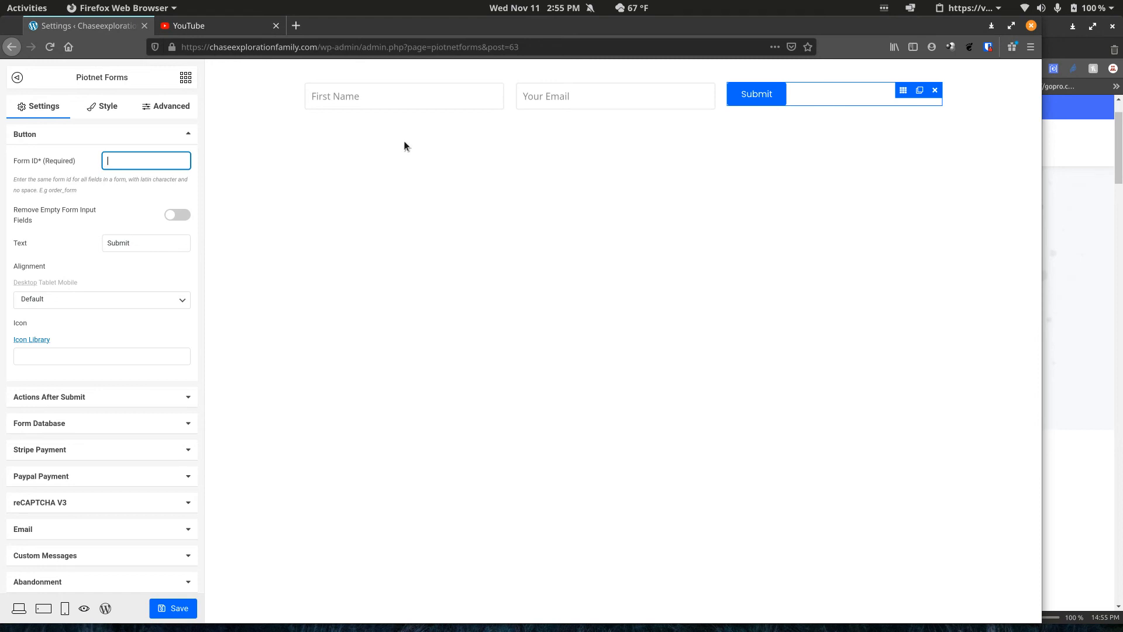
click(539, 98)
click(117, 162)
double_click(121, 160)
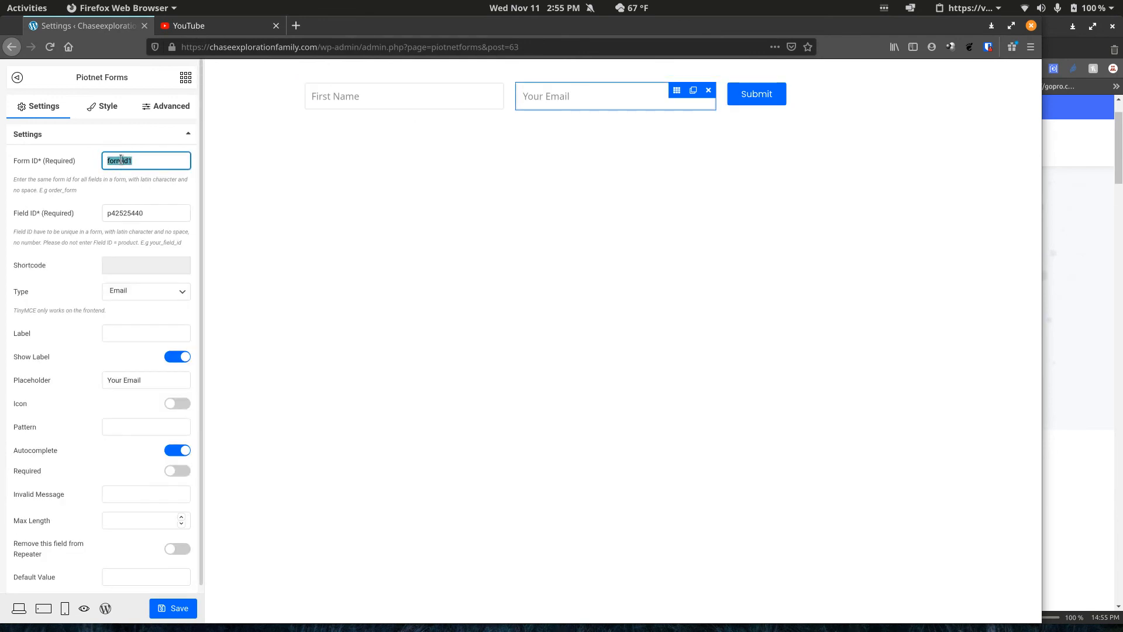
key(ctrl+c)
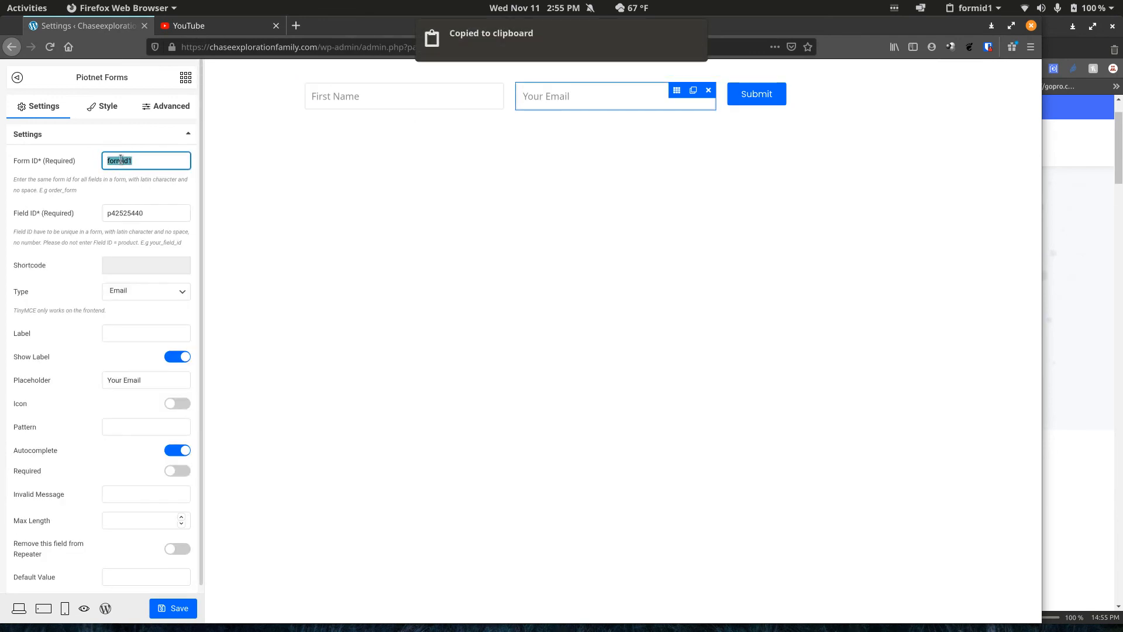
click(800, 101)
click(117, 160)
key(ctrl+v)
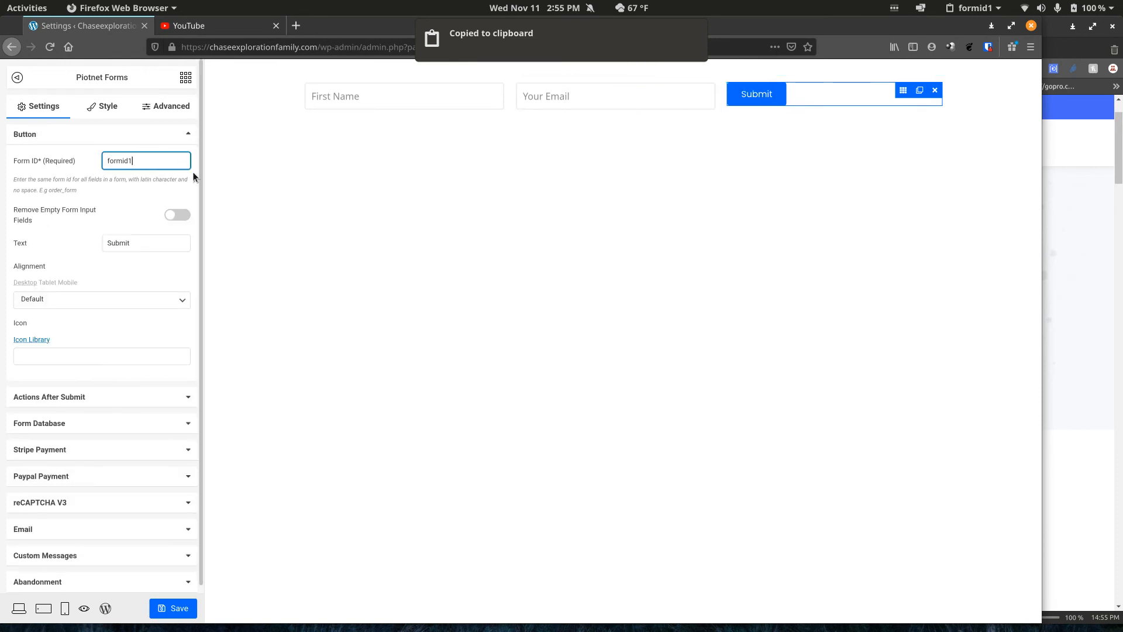
Save the form and check its front-end preview, including the email field, before returning to the editor
click(178, 608)
click(84, 608)
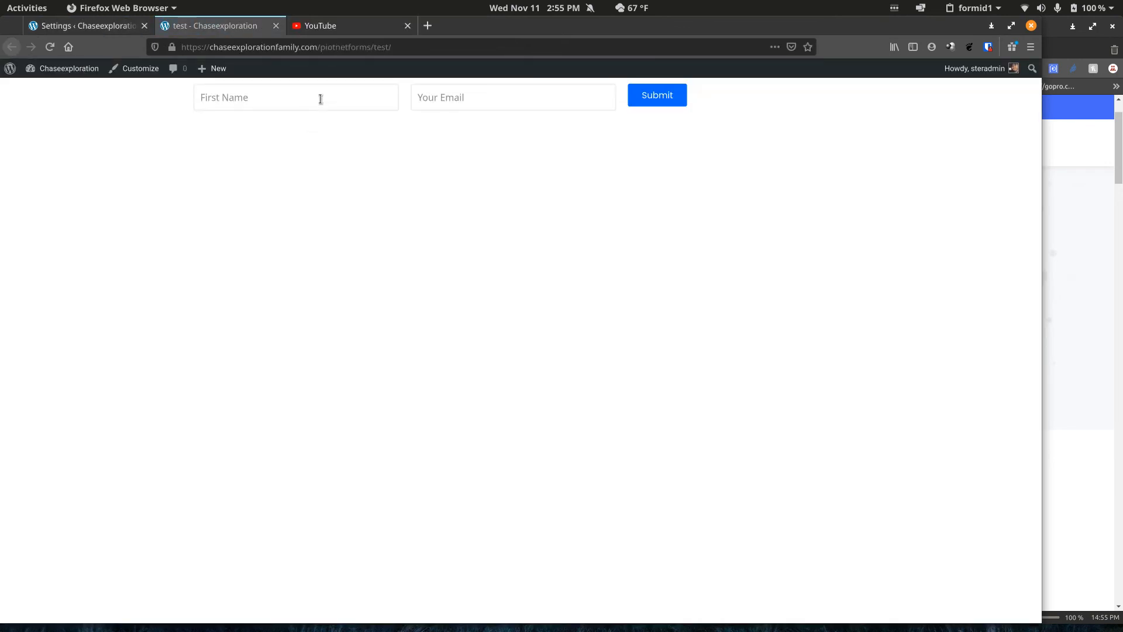
click(469, 97)
click(88, 25)
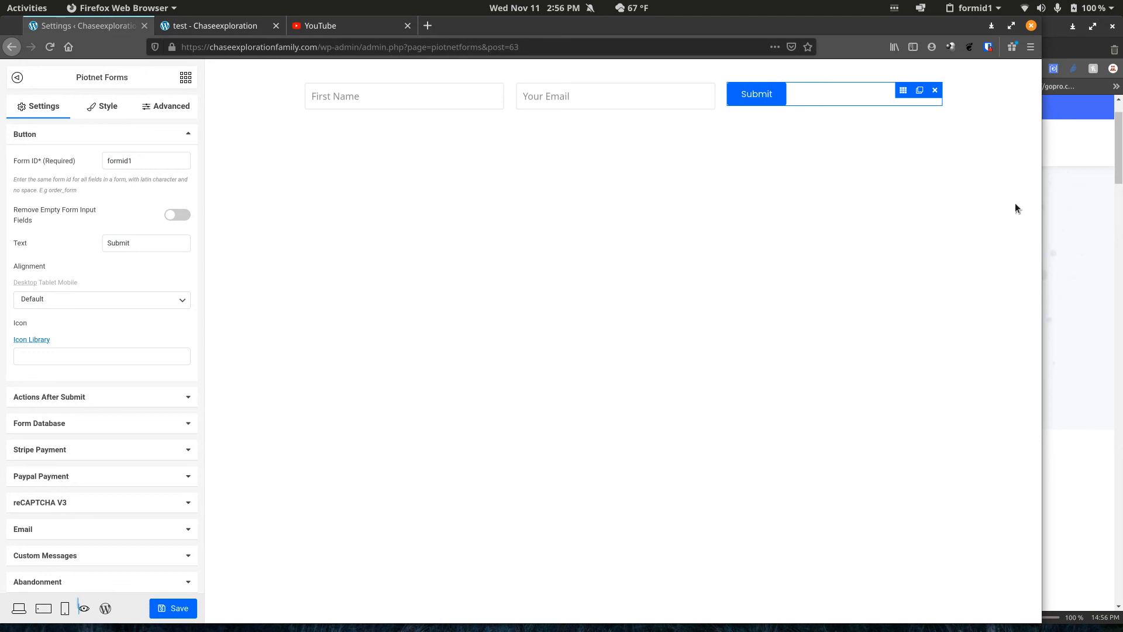
Switch to the Vivaldi window and look over the Piotnet Forms home page
click(1089, 202)
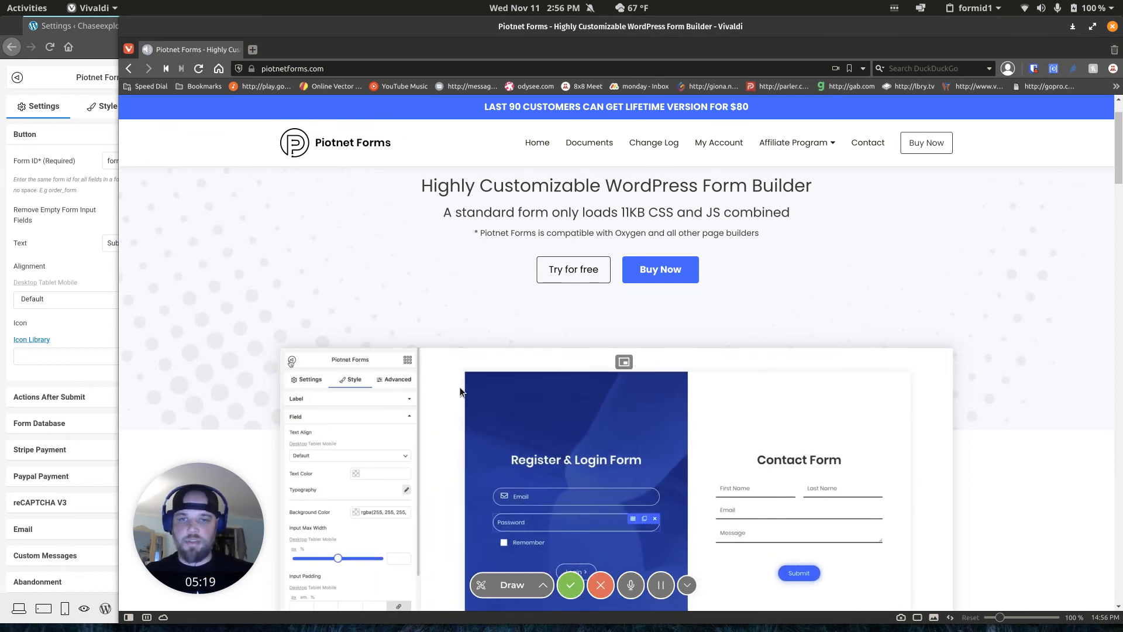
scroll(1010, 339, down, 2)
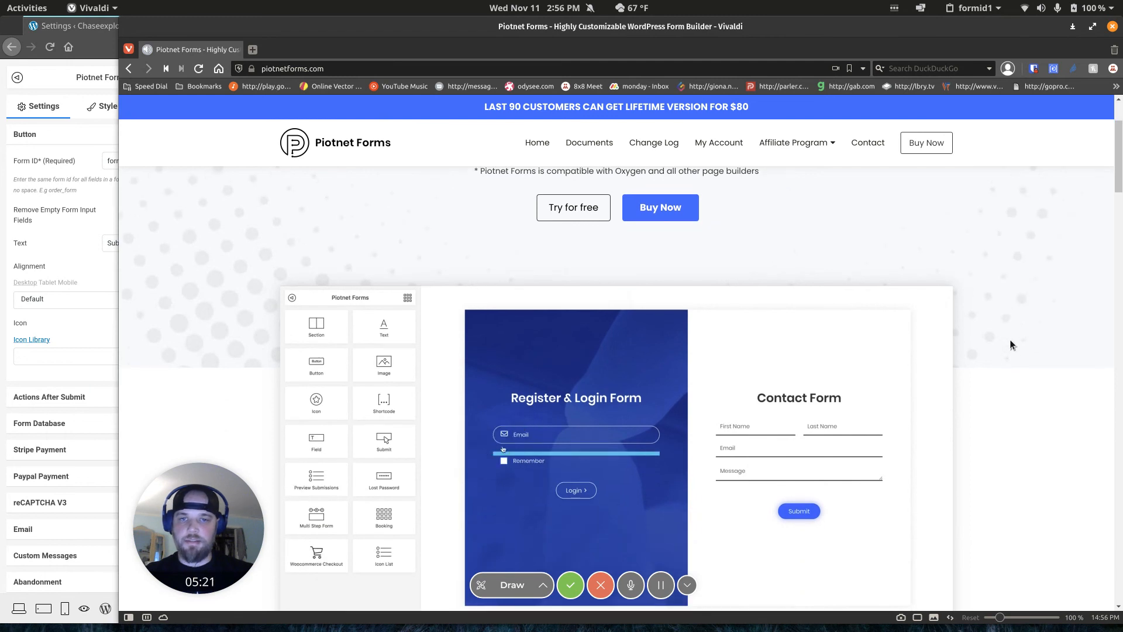